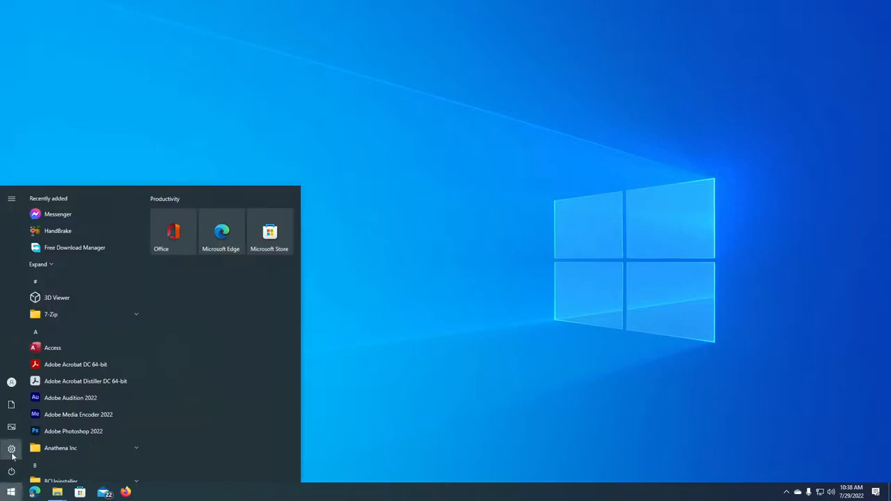
Open the Printers & scanners settings and enlarge the window to show the whole printer list
{"action": "left_click", "coordinate": [19, 449]}
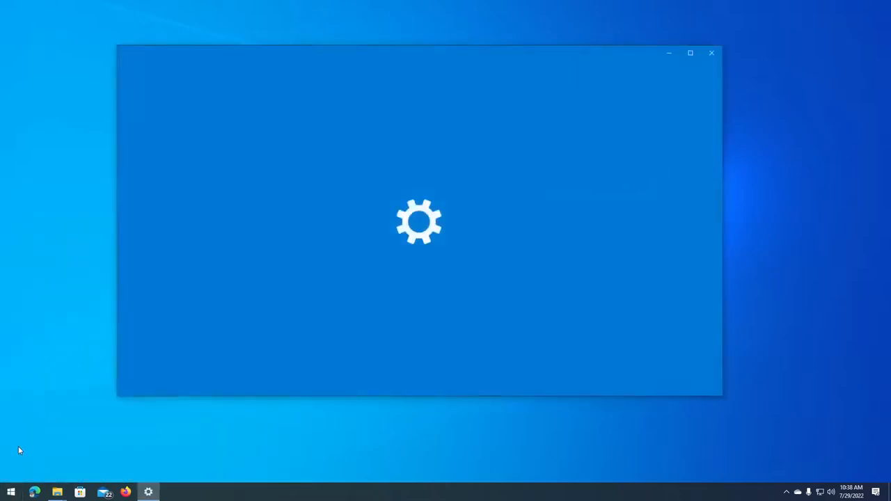
{"action": "left_click_drag", "start_coordinate": [251, 64], "coordinate": [285, 83]}
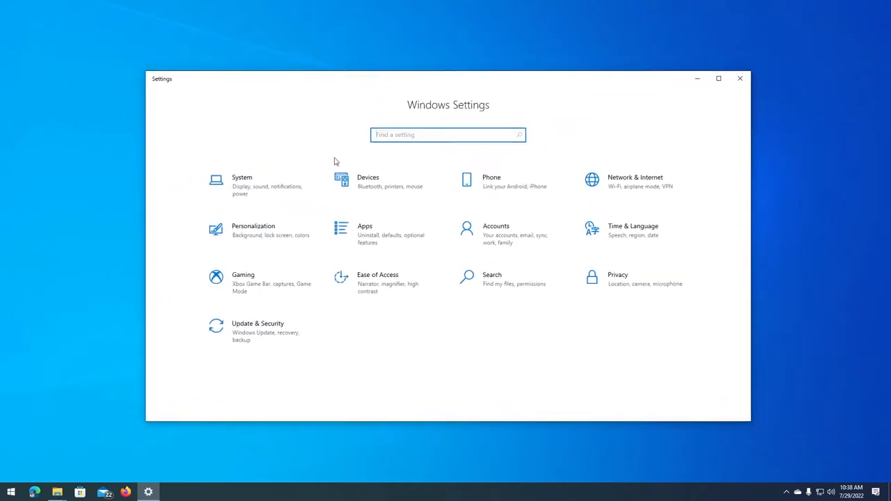
{"action": "left_click", "coordinate": [378, 195]}
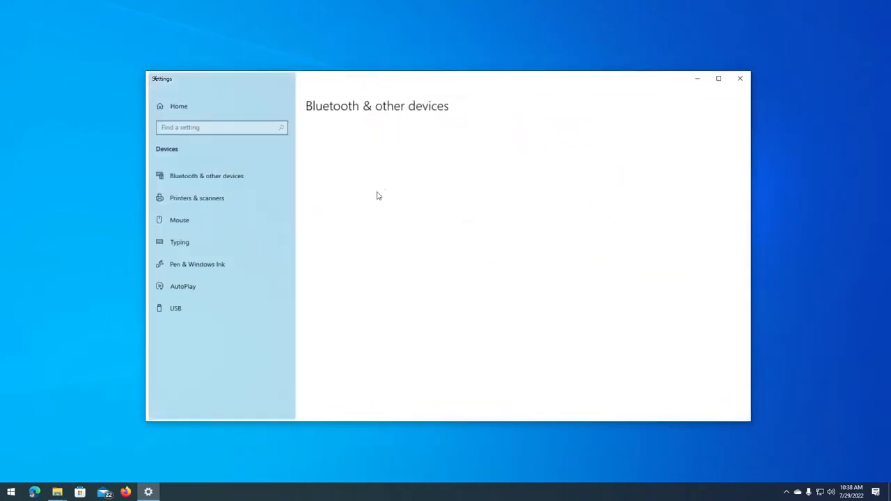
{"action": "left_click", "coordinate": [189, 200]}
{"action": "left_click_drag", "start_coordinate": [439, 77], "coordinate": [439, 30]}
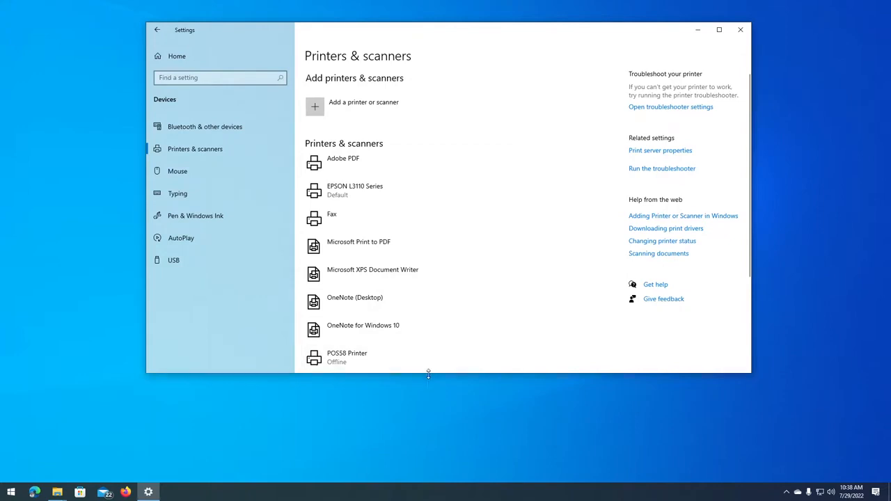
{"action": "left_click_drag", "start_coordinate": [428, 373], "coordinate": [418, 446]}
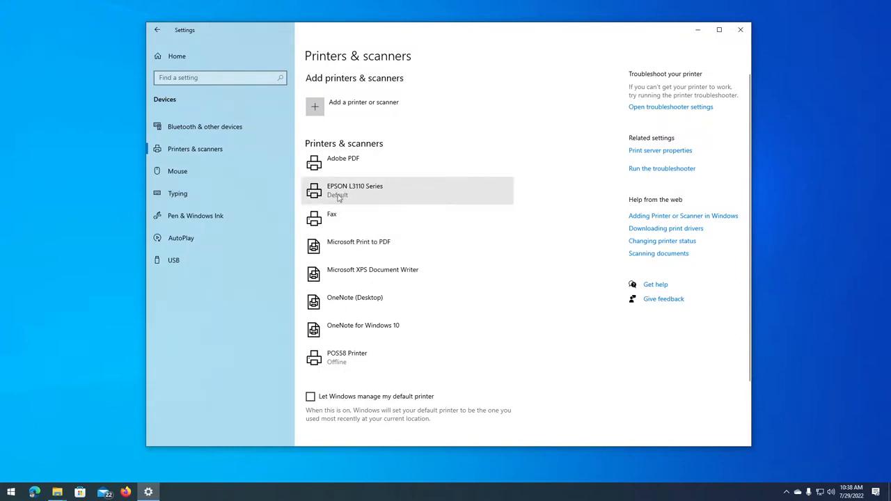
View the functions offered on the EPSON L3110 Series management page and return to the printer list
{"action": "left_click", "coordinate": [405, 193]}
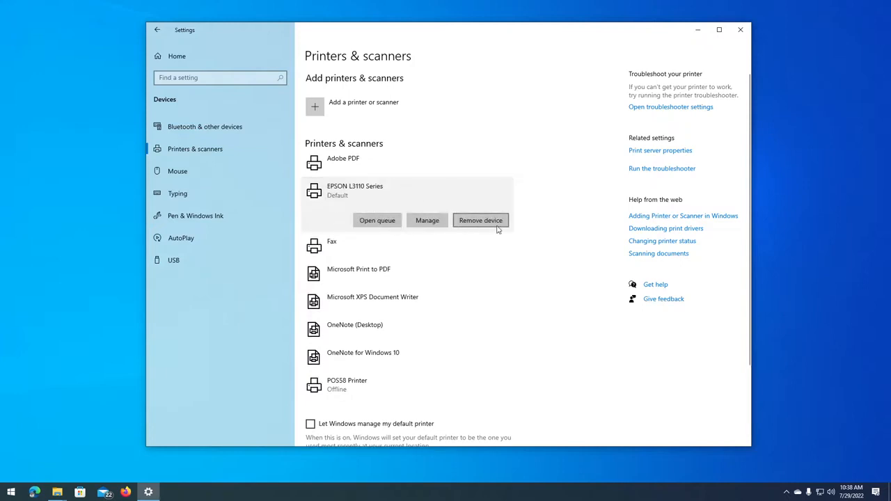
{"action": "left_click", "coordinate": [418, 224]}
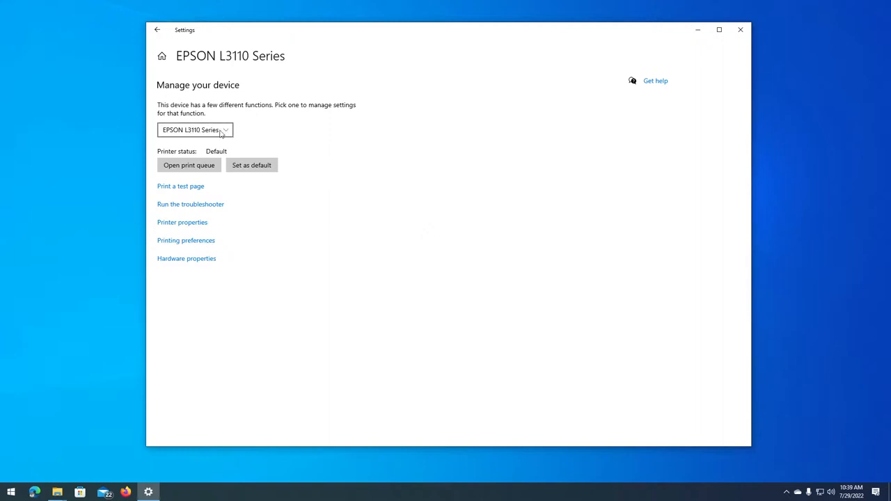
{"action": "left_click", "coordinate": [216, 132]}
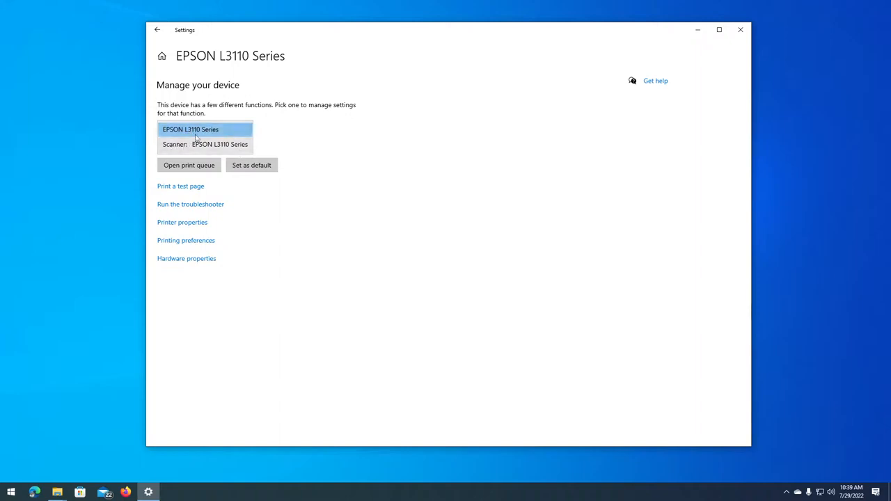
{"action": "left_click", "coordinate": [207, 130]}
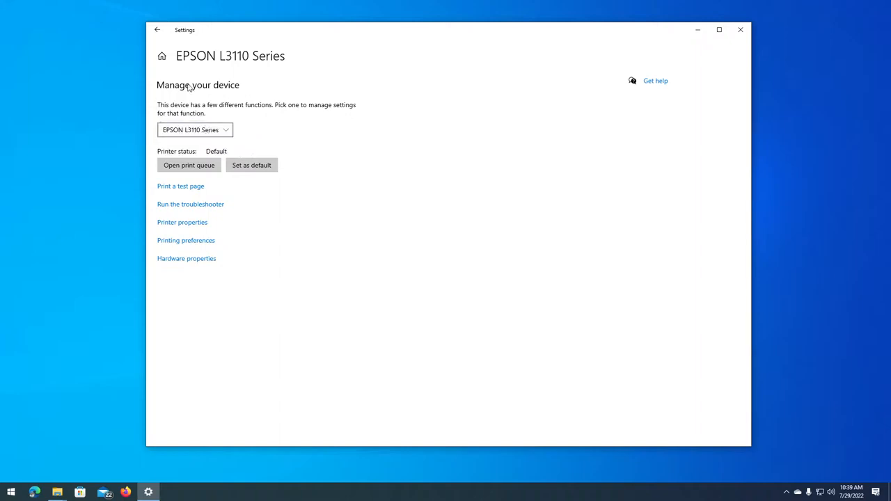
{"action": "left_click", "coordinate": [163, 32]}
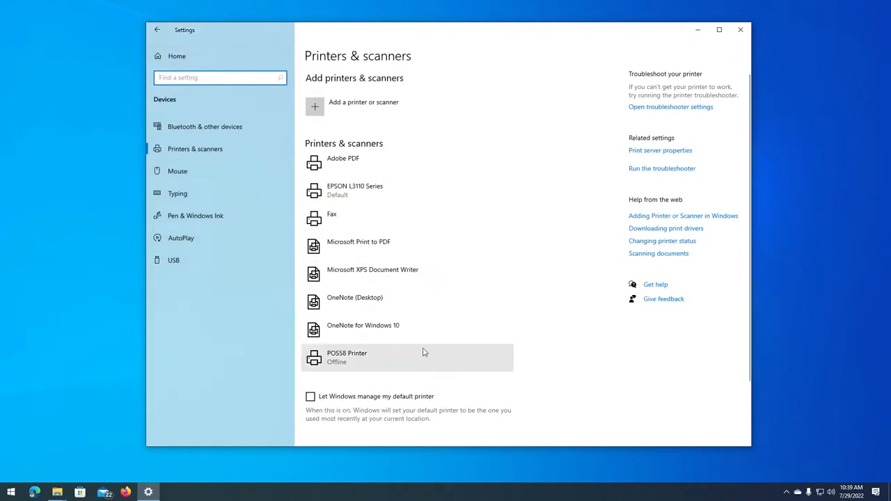
View the POS58 Printer's management page and return to the printer list
{"action": "left_click", "coordinate": [345, 355]}
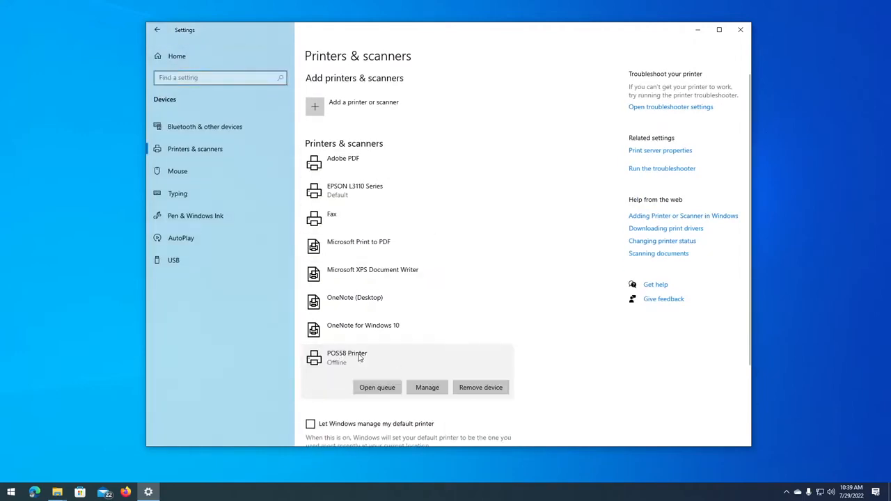
{"action": "left_click", "coordinate": [436, 391]}
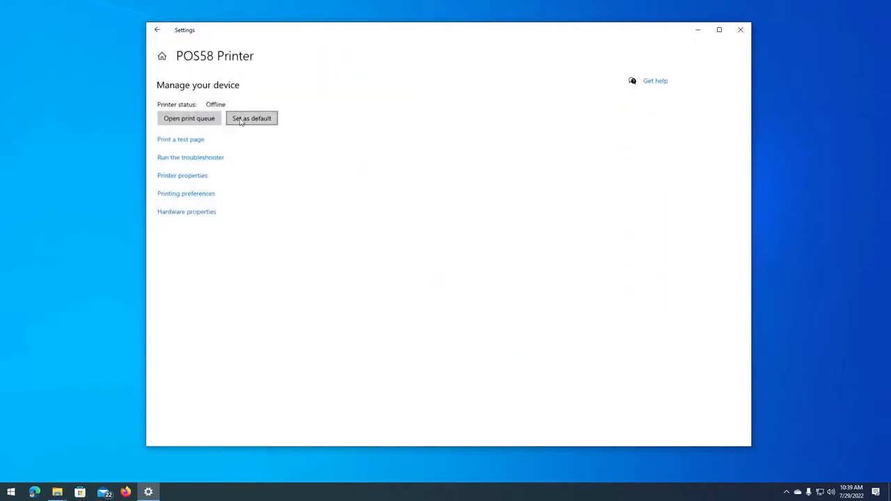
{"action": "left_click", "coordinate": [157, 30]}
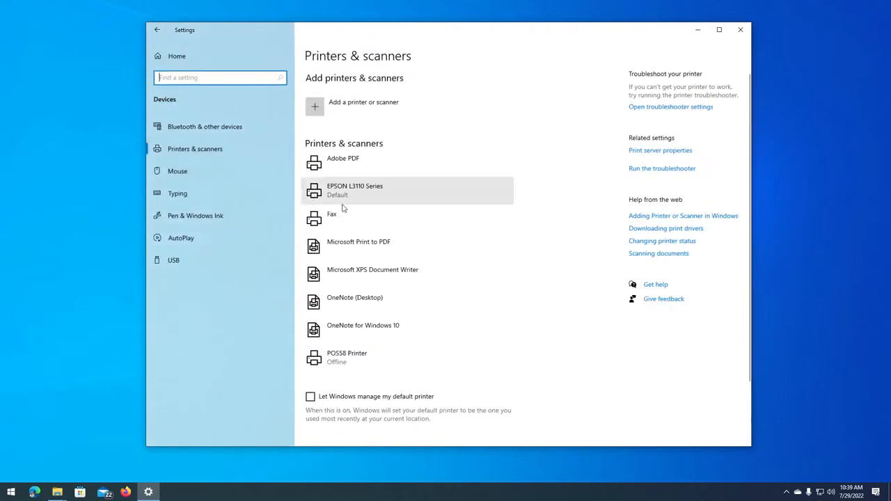
Open the EPSON L3110 Series management page, view its scanner function, and select the printer function
{"action": "left_click", "coordinate": [438, 226]}
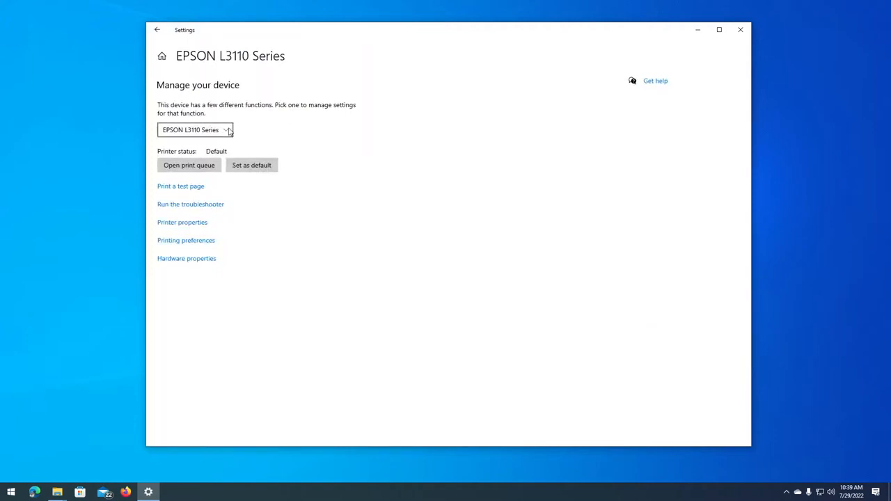
{"action": "left_click", "coordinate": [230, 130]}
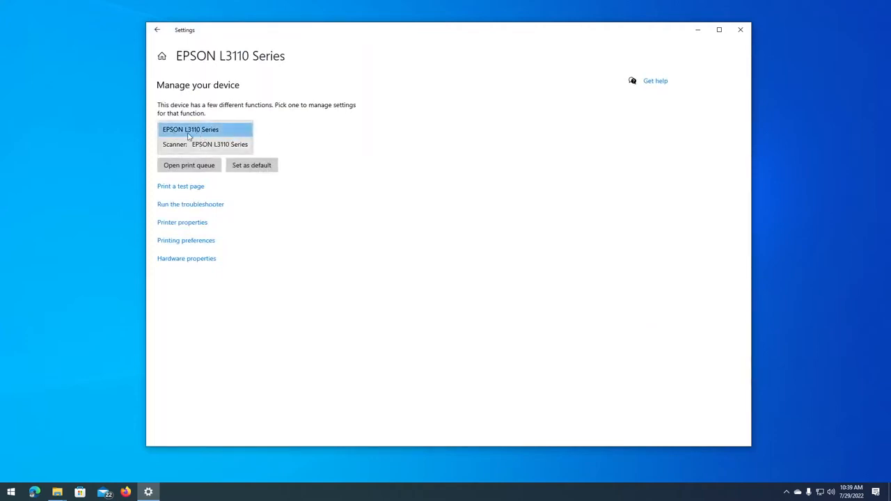
{"action": "left_click", "coordinate": [191, 135]}
{"action": "left_click", "coordinate": [191, 135]}
{"action": "left_click", "coordinate": [194, 144]}
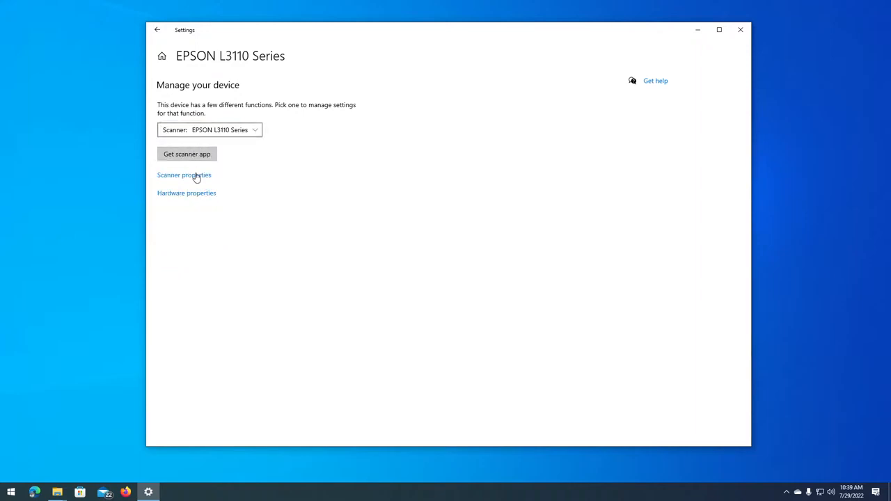
{"action": "left_click", "coordinate": [204, 130]}
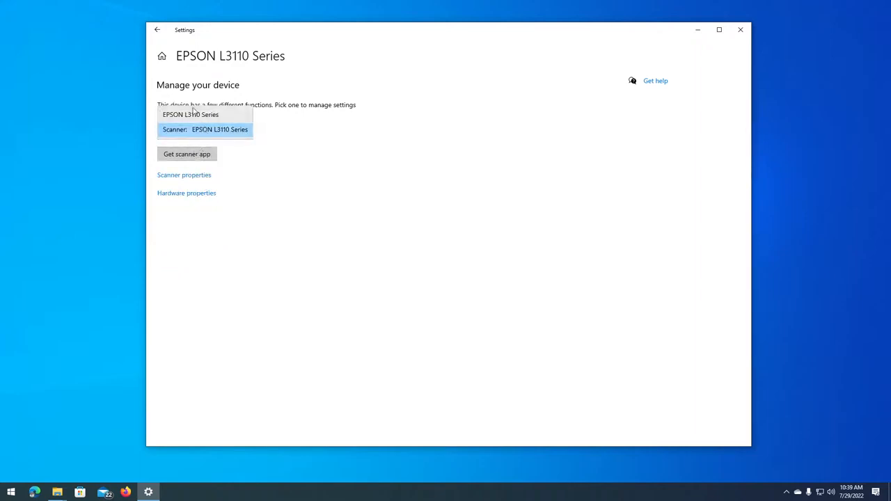
{"action": "left_click", "coordinate": [224, 115]}
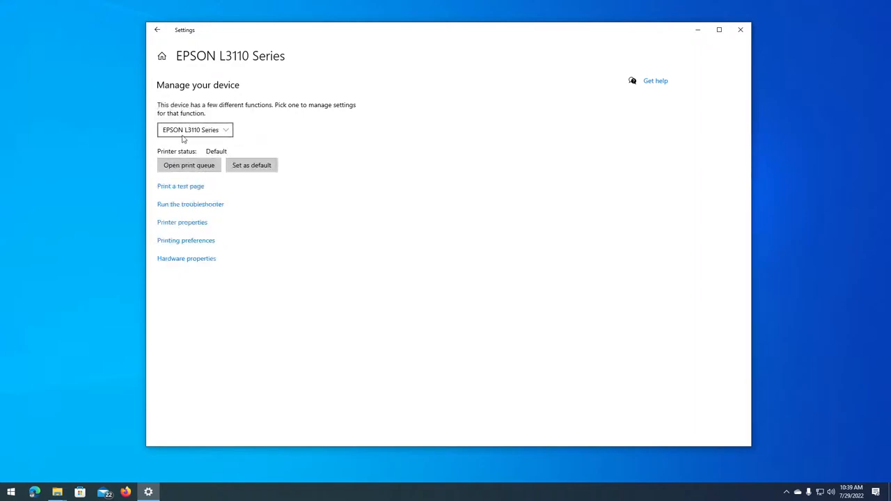
Open the EPSON L3110 Series printer properties and enable sharing of the printer
{"action": "left_click", "coordinate": [187, 223]}
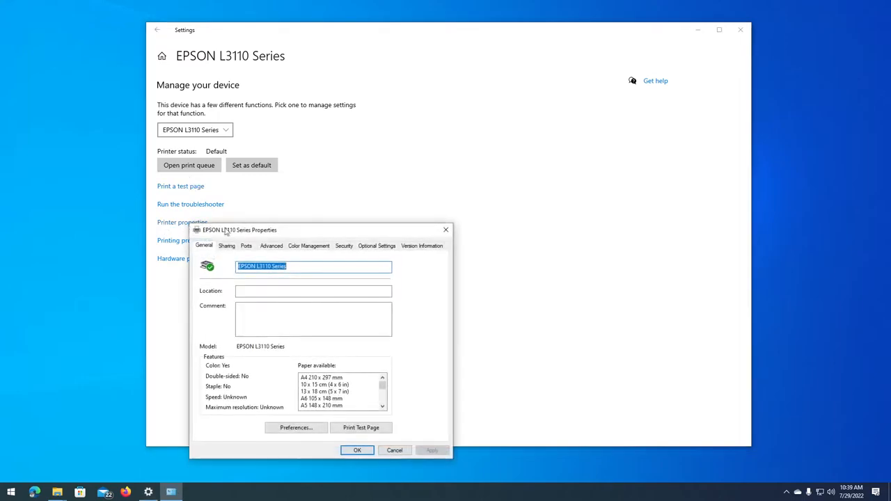
{"action": "left_click_drag", "start_coordinate": [255, 236], "coordinate": [390, 143]}
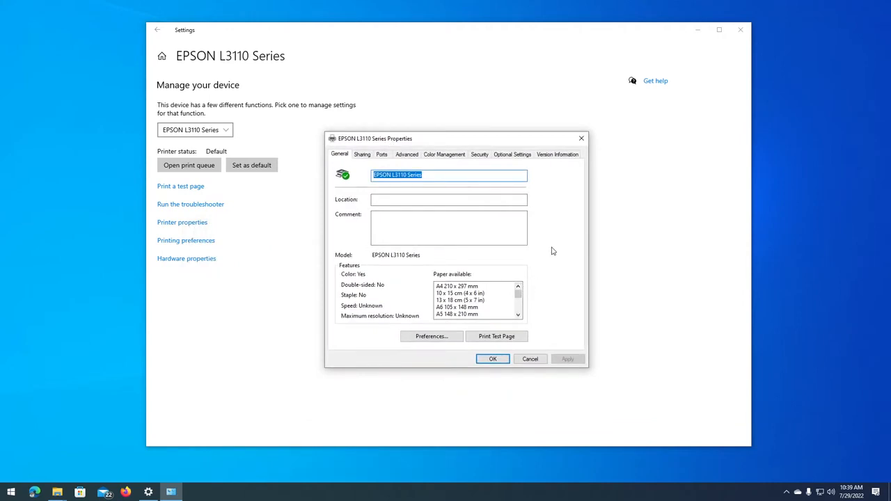
{"action": "left_click", "coordinate": [363, 156]}
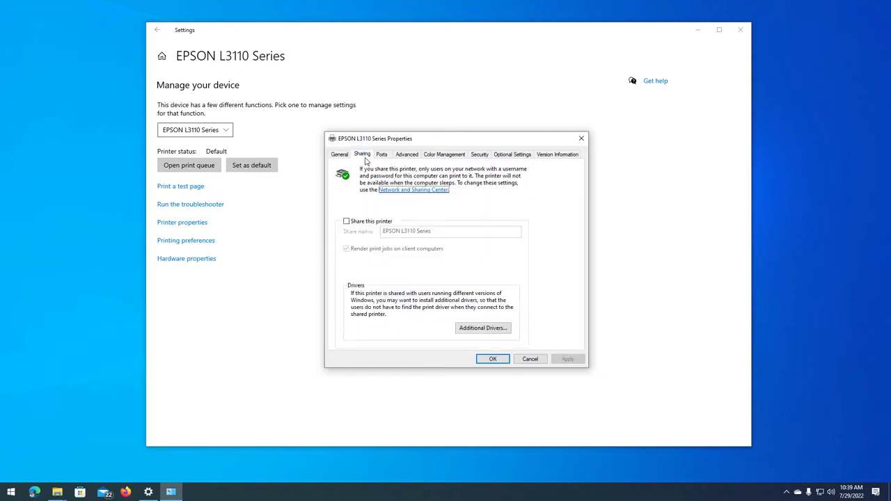
{"action": "left_click_drag", "start_coordinate": [397, 144], "coordinate": [355, 142]}
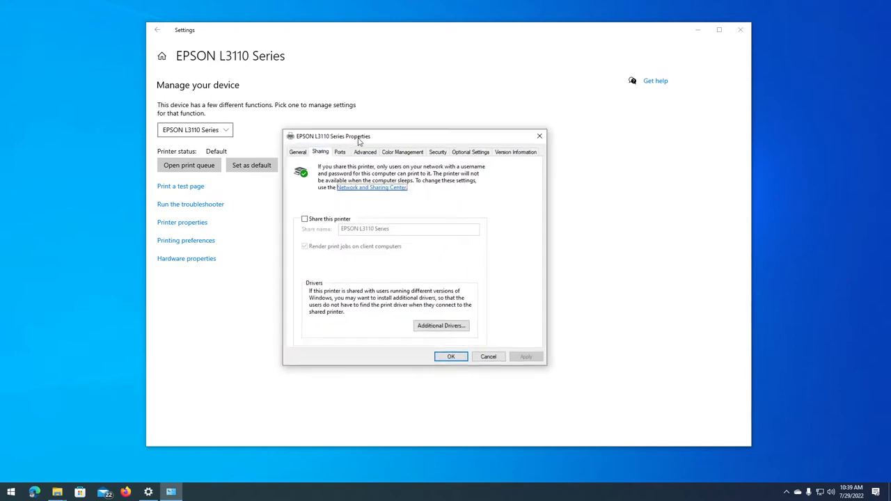
{"action": "left_click", "coordinate": [339, 220]}
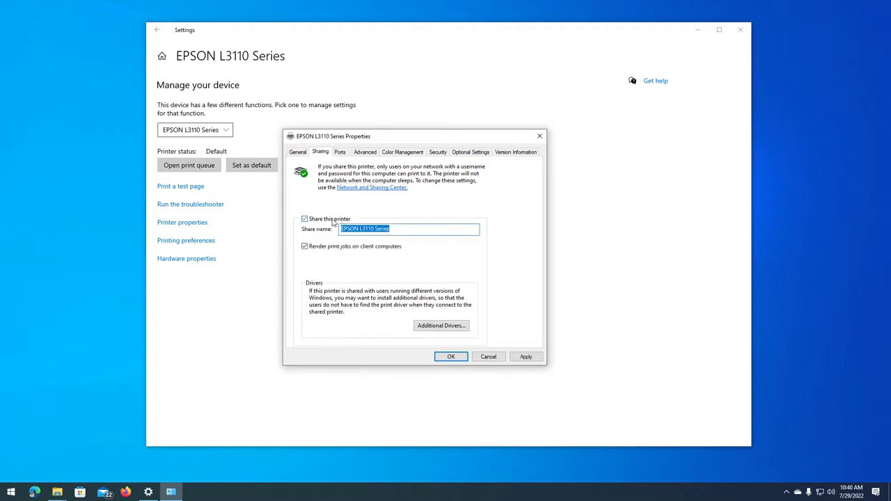
Compare the printer's share name with the printer name in its general properties
{"action": "left_click_drag", "start_coordinate": [394, 234], "coordinate": [333, 229]}
{"action": "left_click_drag", "start_coordinate": [337, 136], "coordinate": [490, 183]}
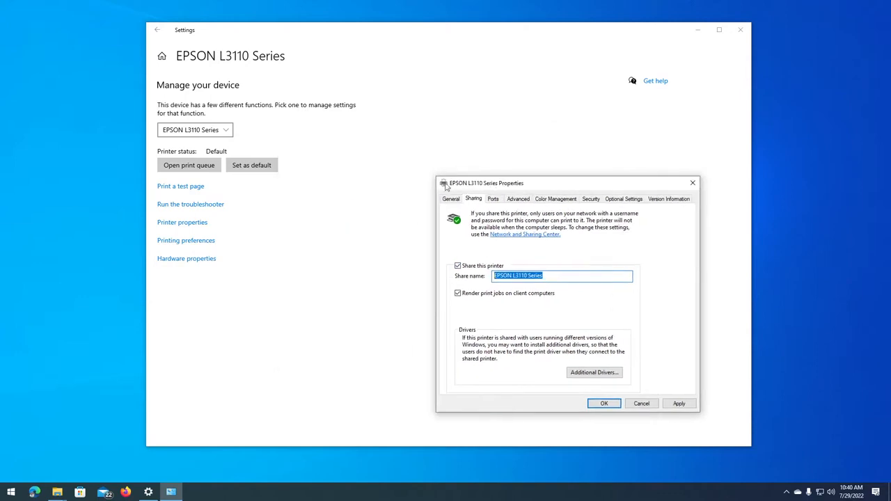
{"action": "left_click", "coordinate": [451, 199]}
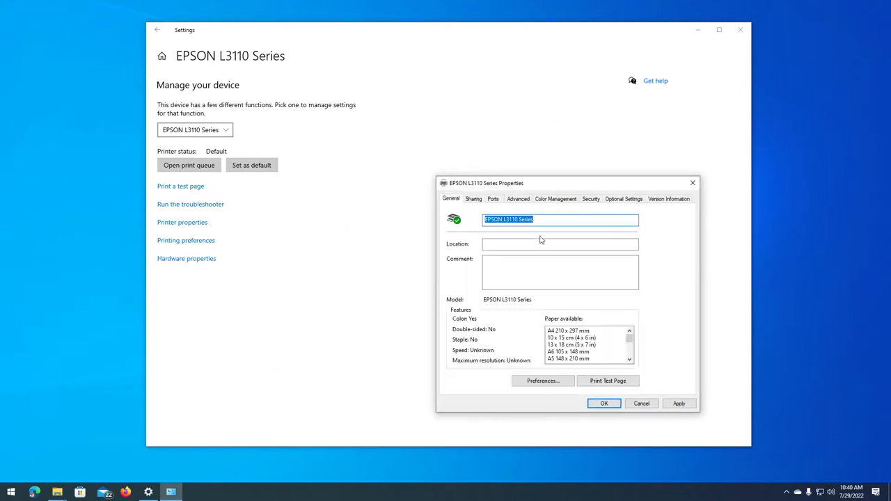
{"action": "left_click", "coordinate": [478, 202]}
{"action": "left_click_drag", "start_coordinate": [499, 187], "coordinate": [430, 160]}
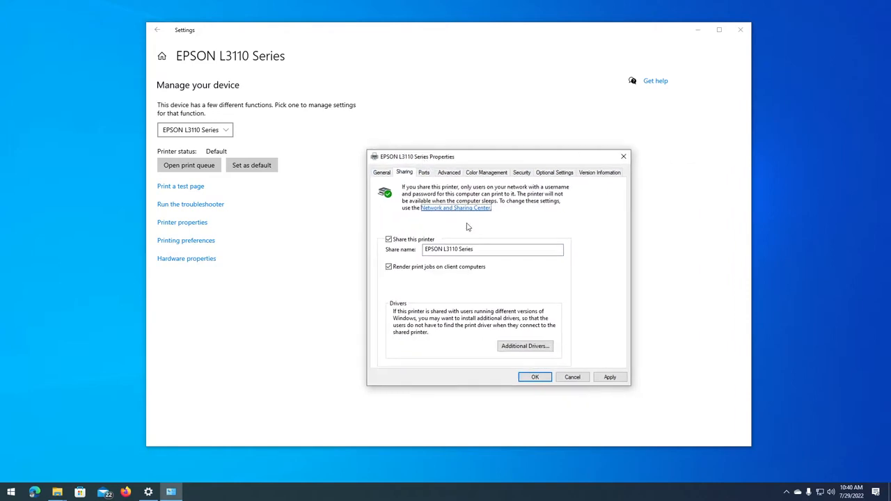
{"action": "left_click_drag", "start_coordinate": [480, 244], "coordinate": [417, 238]}
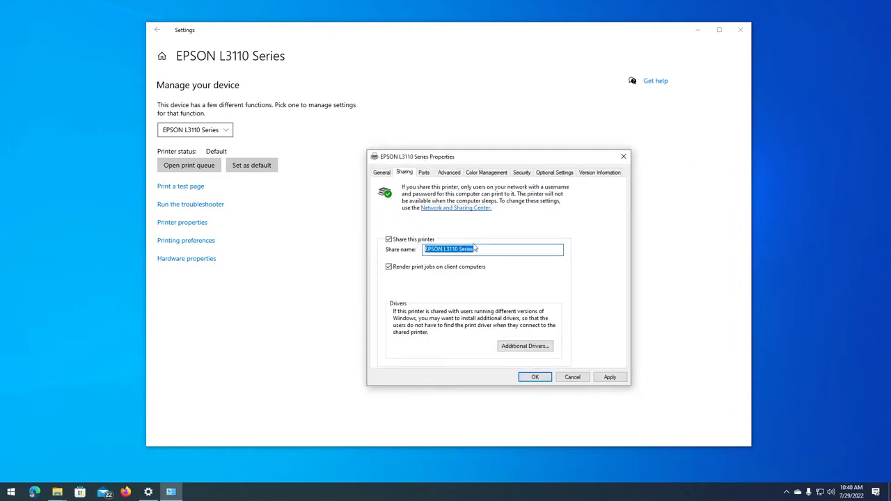
{"action": "left_click_drag", "start_coordinate": [508, 252], "coordinate": [410, 254]}
{"action": "left_click", "coordinate": [482, 252]}
{"action": "left_click_drag", "start_coordinate": [508, 252], "coordinate": [385, 254]}
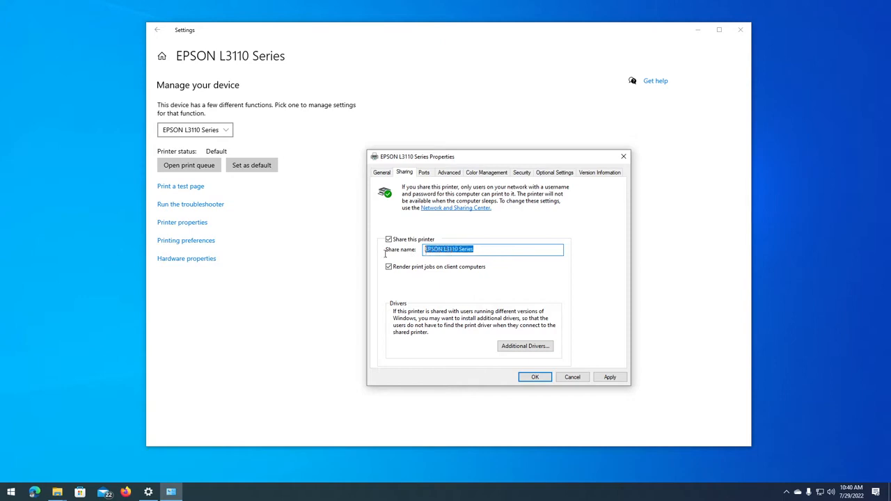
{"action": "left_click", "coordinate": [491, 254]}
{"action": "left_click_drag", "start_coordinate": [511, 254], "coordinate": [416, 249]}
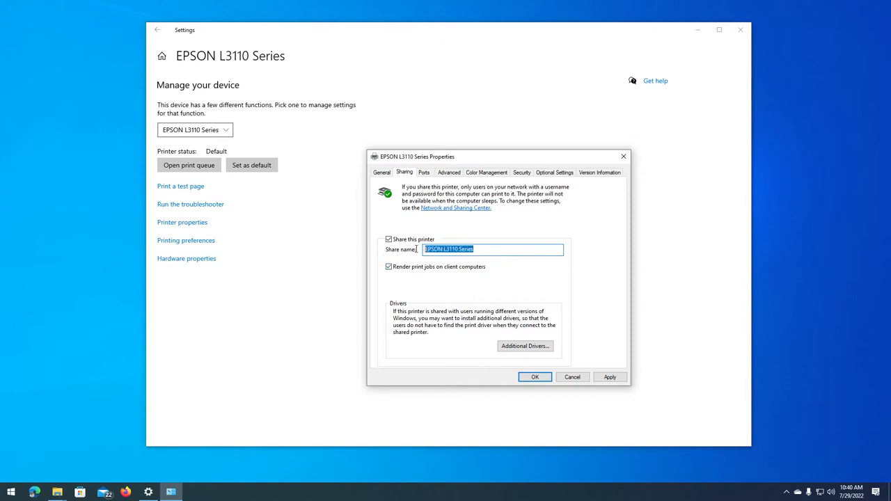
{"action": "left_click", "coordinate": [494, 252]}
{"action": "left_click_drag", "start_coordinate": [495, 250], "coordinate": [420, 243]}
{"action": "left_click", "coordinate": [491, 249]}
{"action": "left_click", "coordinate": [385, 173]}
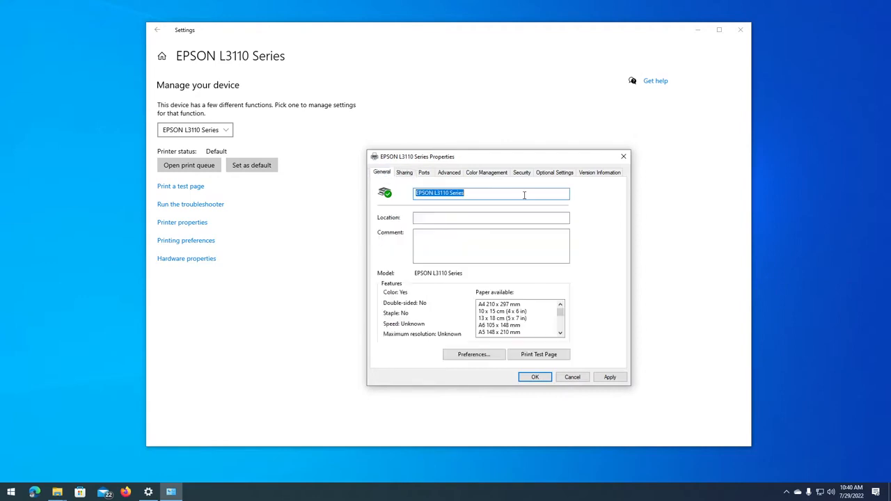
{"action": "left_click", "coordinate": [524, 195]}
{"action": "left_click", "coordinate": [402, 174]}
Keep EPSON L3110 Series as the share name and apply the printer's sharing settings
{"action": "left_click", "coordinate": [483, 249]}
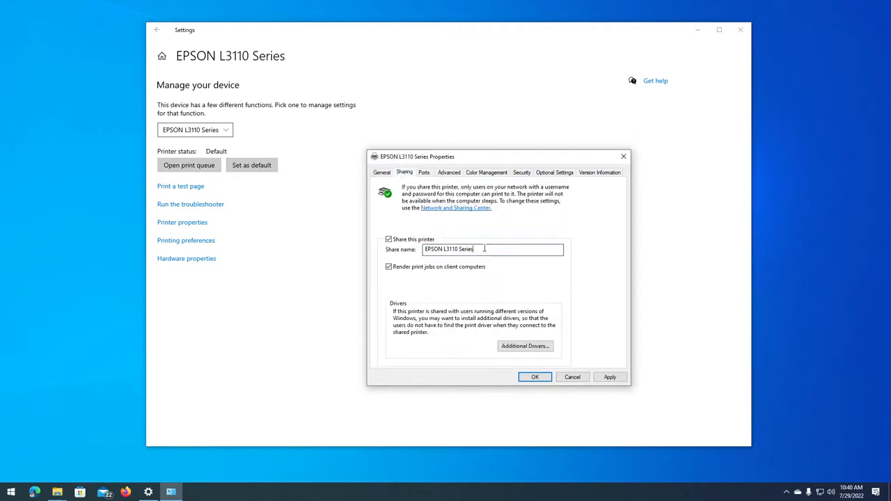
{"action": "left_click_drag", "start_coordinate": [493, 248], "coordinate": [391, 235]}
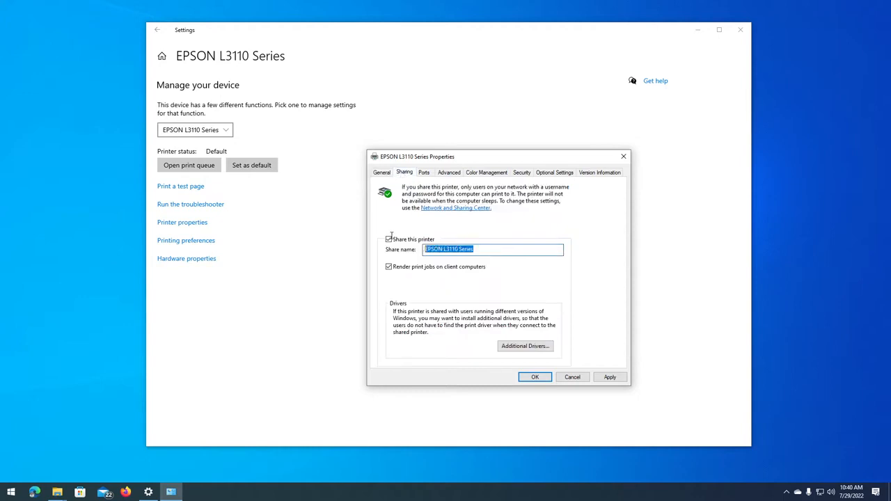
{"action": "left_click", "coordinate": [507, 249]}
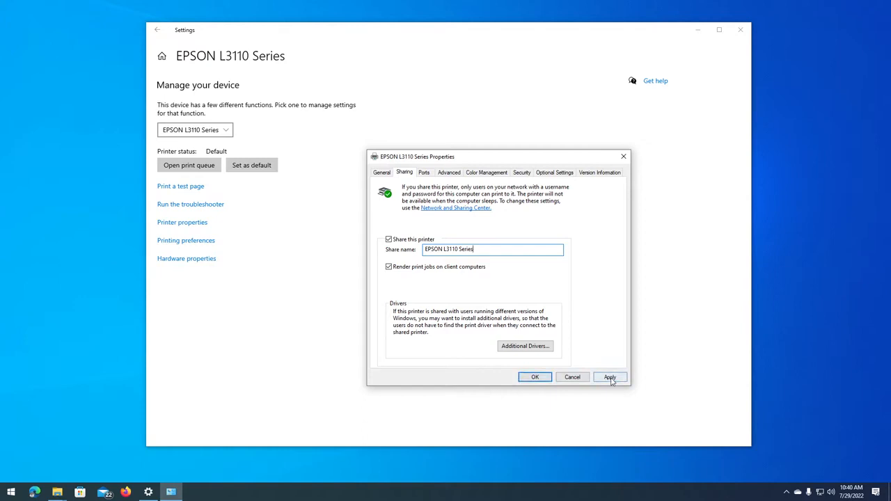
{"action": "left_click", "coordinate": [609, 378]}
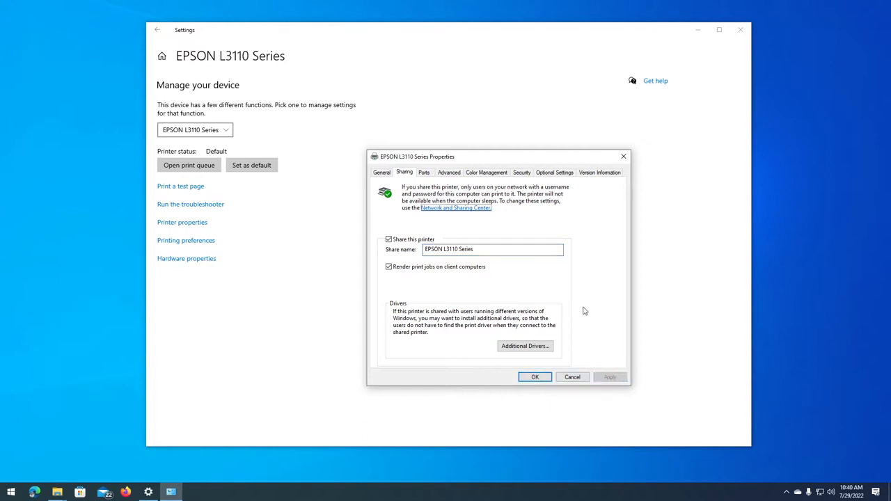
{"action": "left_click_drag", "start_coordinate": [496, 159], "coordinate": [448, 157]}
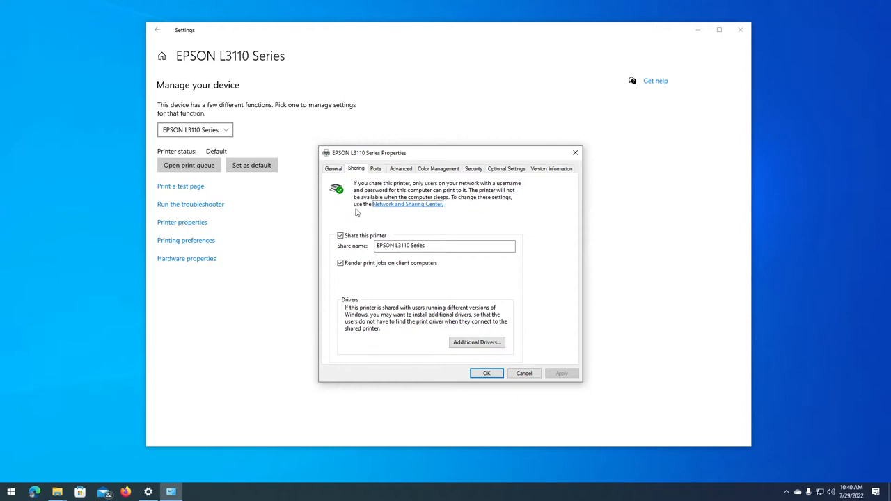
Switch to the File Explorer window of Cercado-PC2 on the network and highlight the computer's network path for reading
{"action": "left_click_drag", "start_coordinate": [456, 156], "coordinate": [475, 150]}
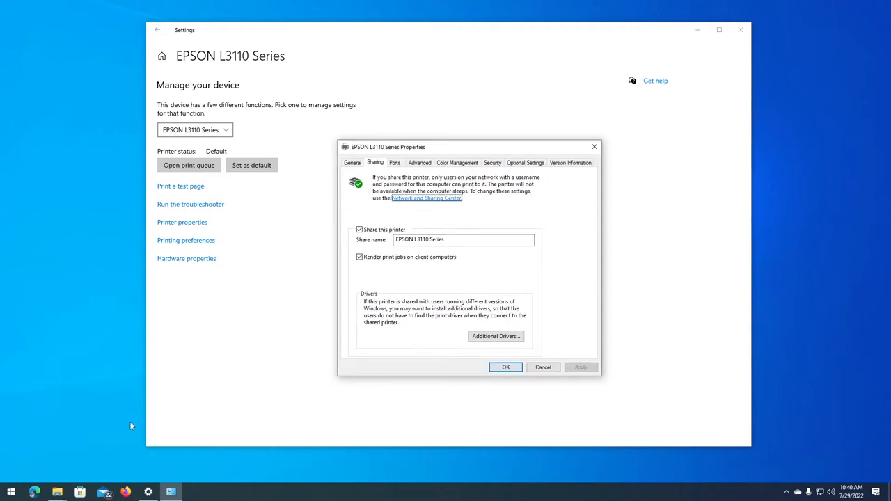
{"action": "mouse_move", "coordinate": [62, 494]}
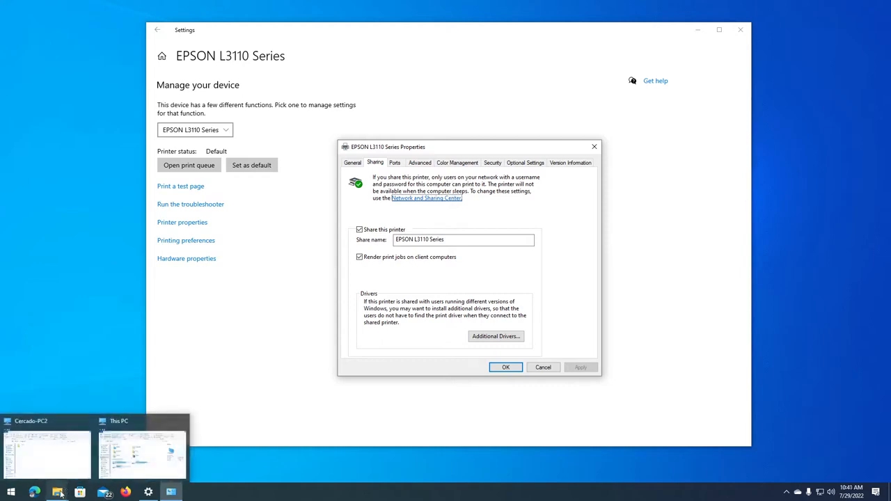
{"action": "left_click", "coordinate": [64, 464]}
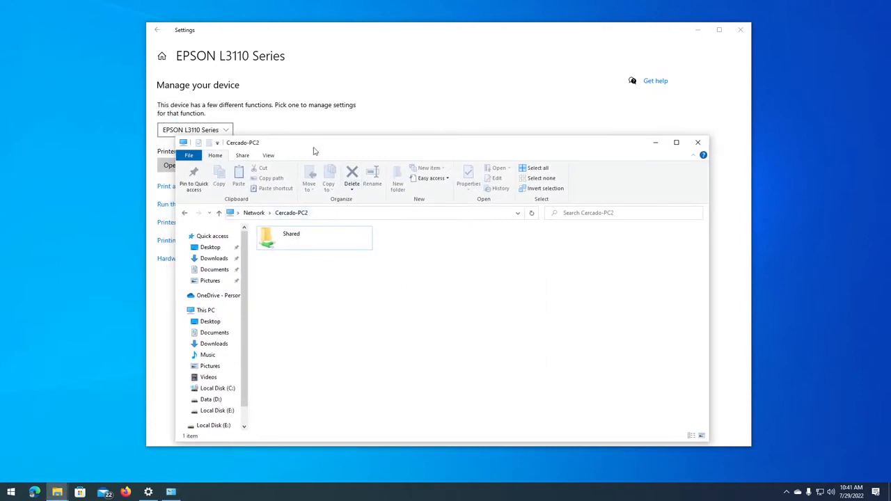
{"action": "left_click_drag", "start_coordinate": [313, 151], "coordinate": [244, 134]}
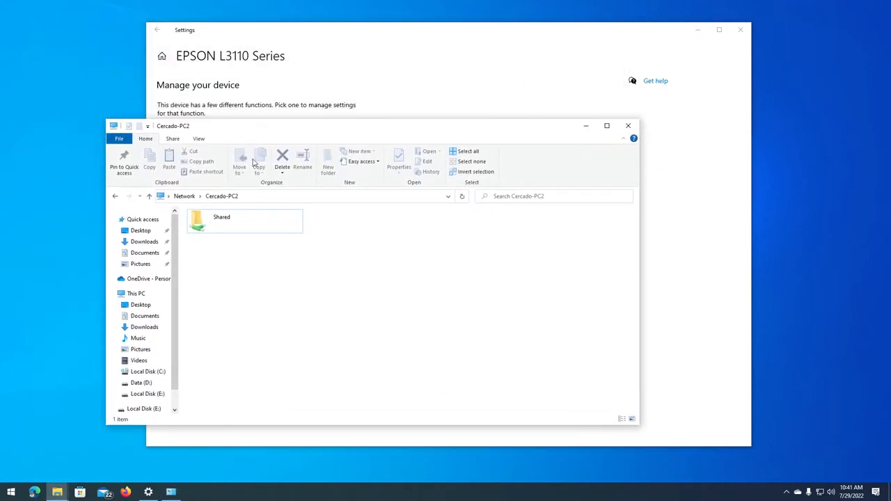
{"action": "left_click", "coordinate": [268, 199]}
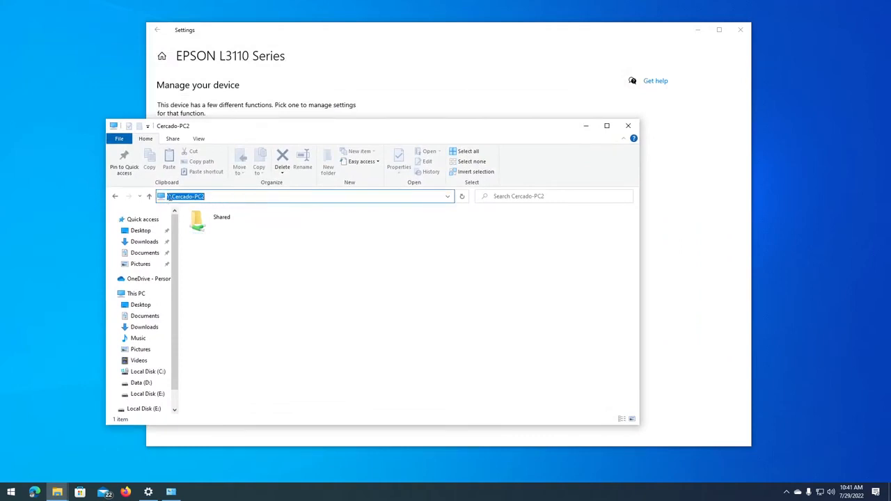
{"action": "left_click_drag", "start_coordinate": [167, 198], "coordinate": [207, 199]}
{"action": "left_click", "coordinate": [220, 199]}
{"action": "left_click_drag", "start_coordinate": [172, 196], "coordinate": [207, 196]}
Bring up the This PC window and turn off its details pane
{"action": "left_click", "coordinate": [59, 491]}
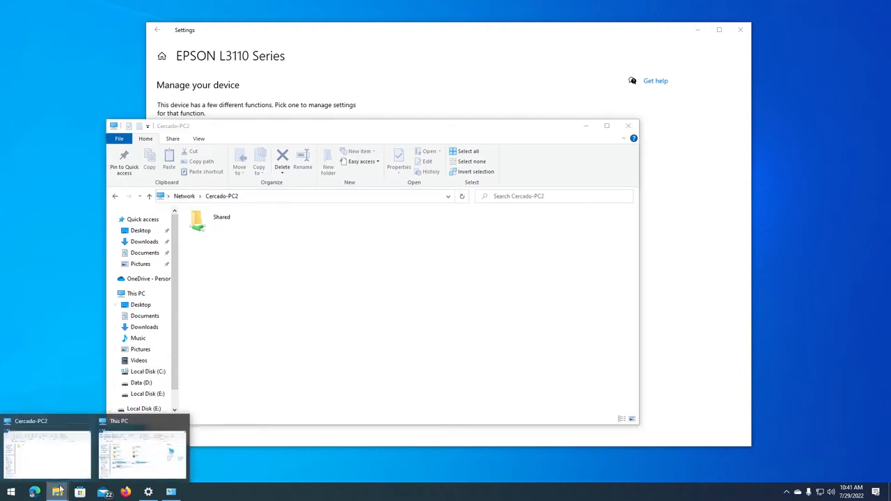
{"action": "left_click", "coordinate": [143, 453]}
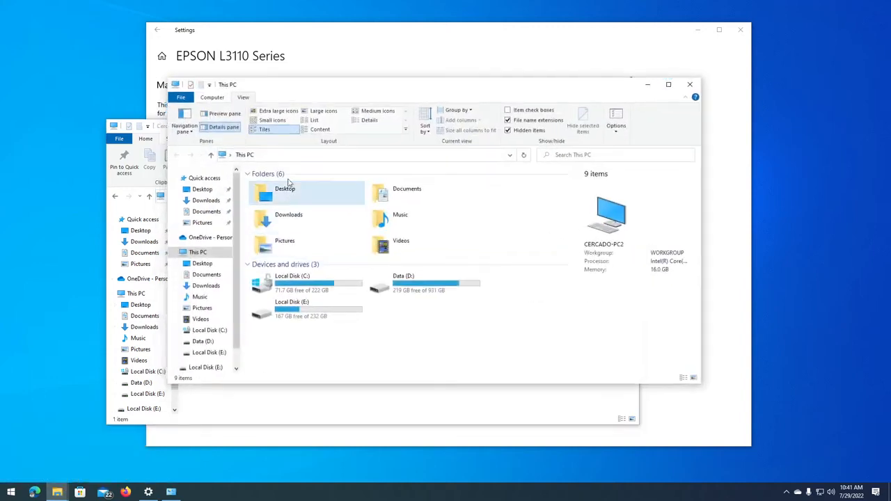
{"action": "left_click_drag", "start_coordinate": [274, 90], "coordinate": [343, 90]}
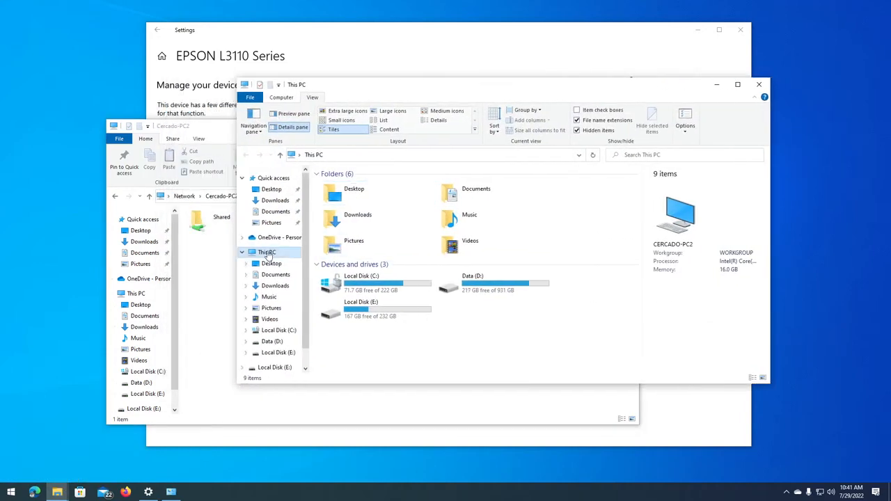
{"action": "left_click", "coordinate": [282, 97]}
{"action": "left_click", "coordinate": [313, 97]}
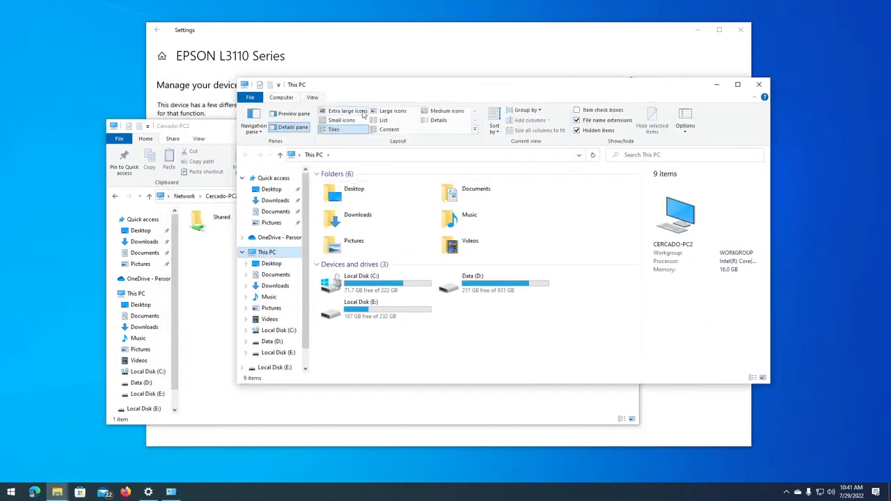
{"action": "left_click", "coordinate": [286, 127]}
{"action": "left_click", "coordinate": [281, 97]}
{"action": "left_click", "coordinate": [312, 97]}
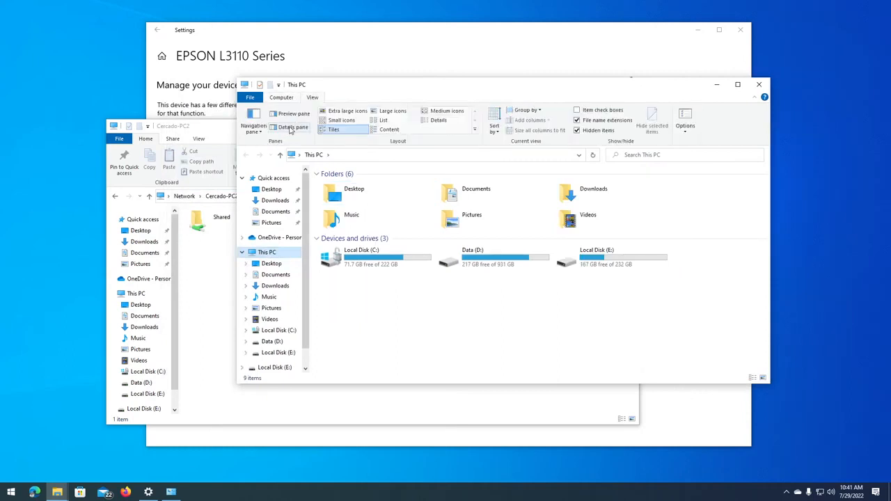
Turn the details pane back on to read the computer's name, turn it off again, and close the This PC window
{"action": "left_click", "coordinate": [282, 97]}
{"action": "left_click", "coordinate": [312, 97]}
{"action": "left_click", "coordinate": [293, 127]}
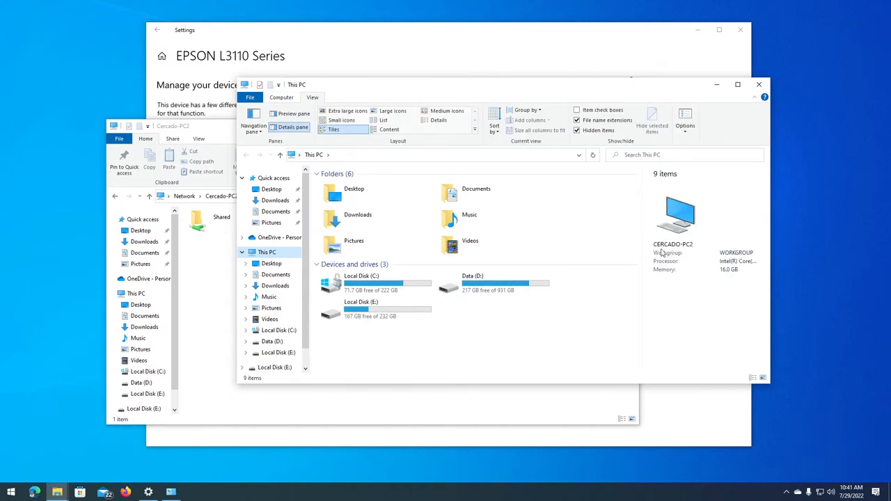
{"action": "left_click", "coordinate": [303, 132]}
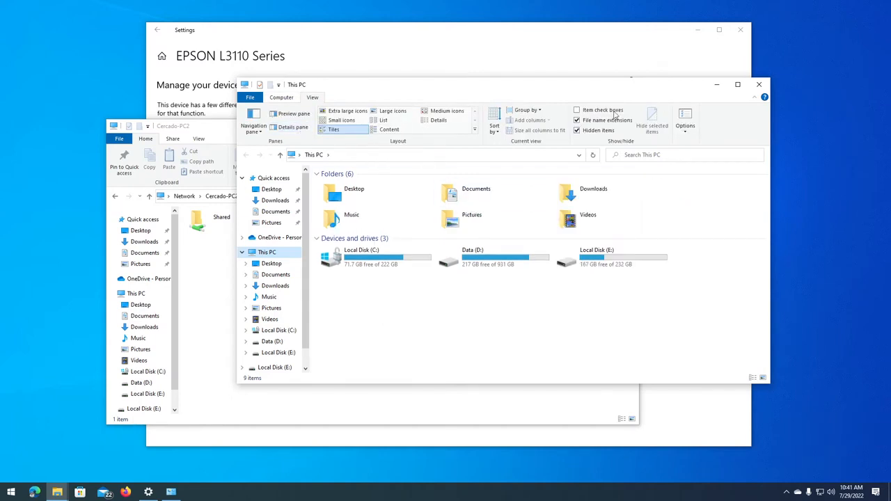
{"action": "left_click", "coordinate": [759, 84]}
Reload the Cercado-PC2 network location, inspect the shared EPSON L3110 Series printer, and minimize the window
{"action": "left_click_drag", "start_coordinate": [396, 136], "coordinate": [474, 129]}
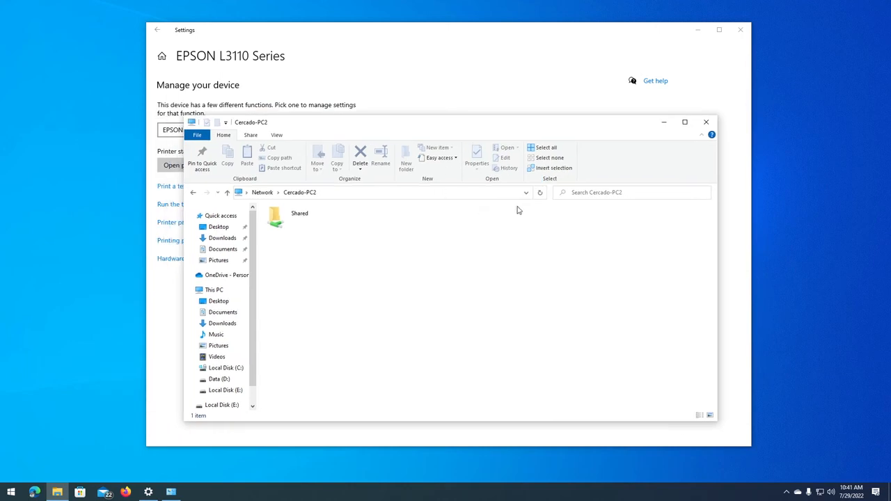
{"action": "left_click", "coordinate": [485, 193]}
{"action": "key", "text": "Return"}
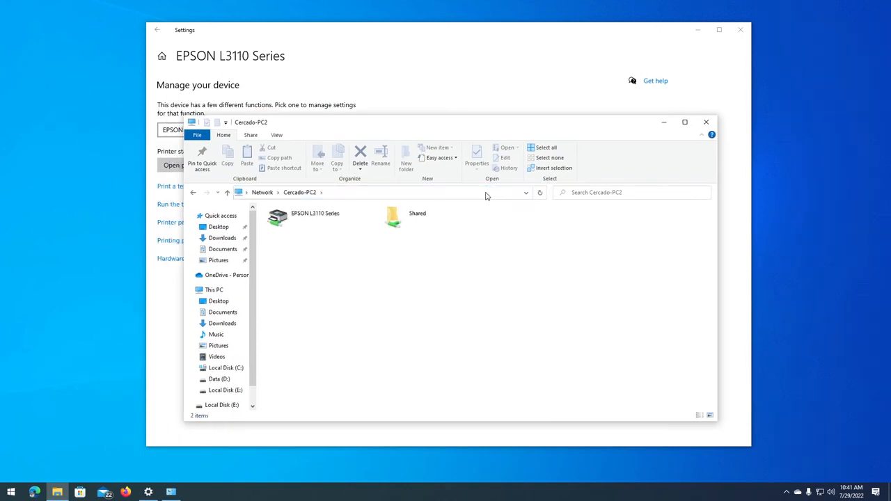
{"action": "left_click_drag", "start_coordinate": [420, 126], "coordinate": [471, 78]}
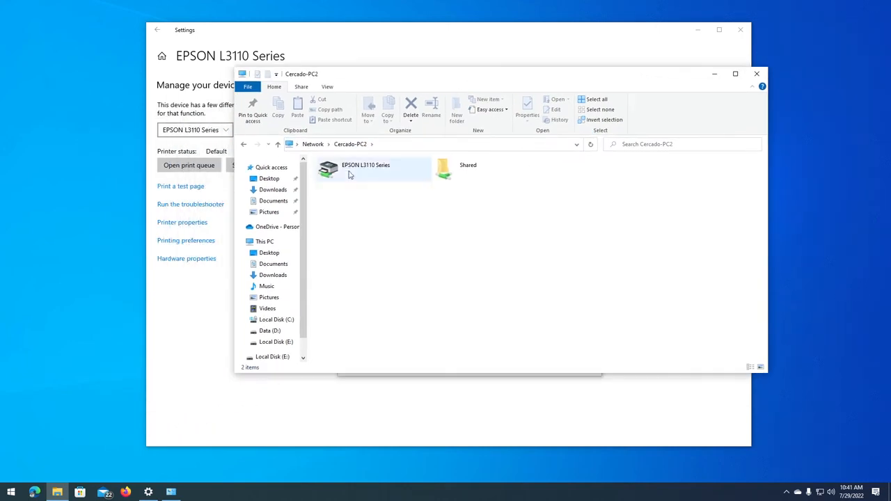
{"action": "left_click", "coordinate": [387, 174]}
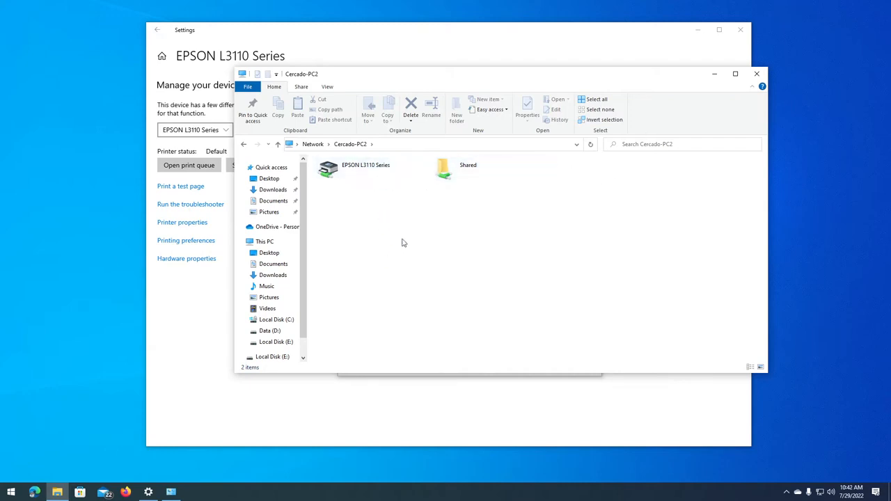
{"action": "left_click", "coordinate": [713, 74]}
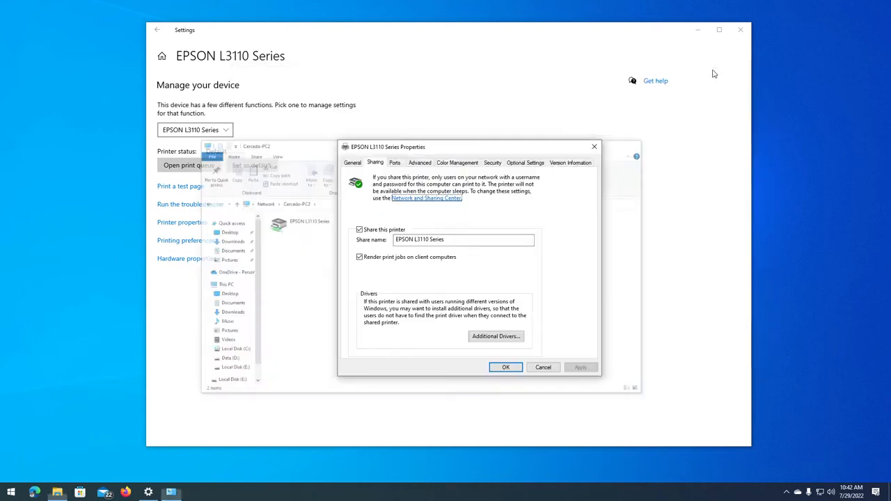
Confirm the printer properties and return to the Windows Settings home page
{"action": "left_click", "coordinate": [508, 368]}
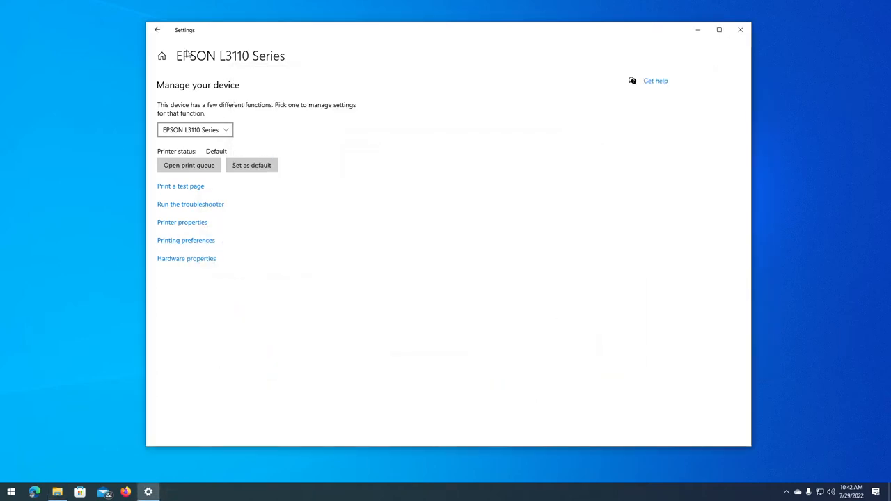
{"action": "left_click", "coordinate": [157, 30]}
{"action": "left_click", "coordinate": [171, 55]}
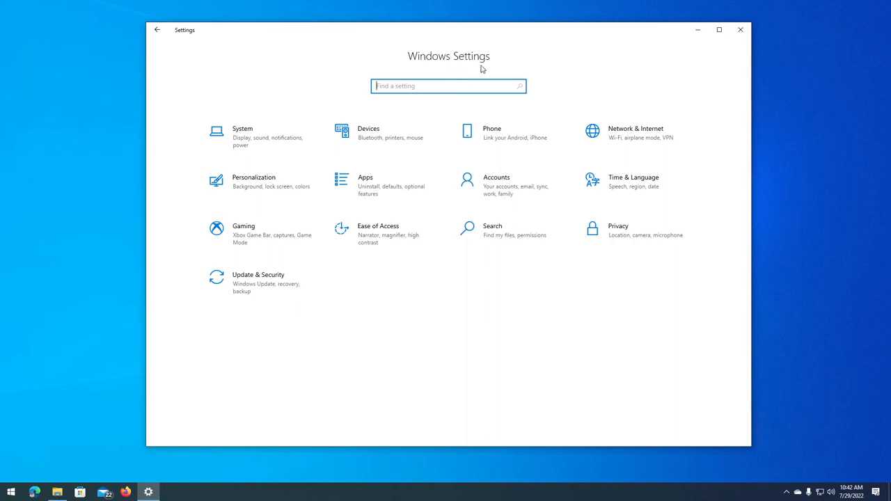
Check the Ethernet connection's network profile under Network & Internet, and close Settings
{"action": "left_click", "coordinate": [625, 133]}
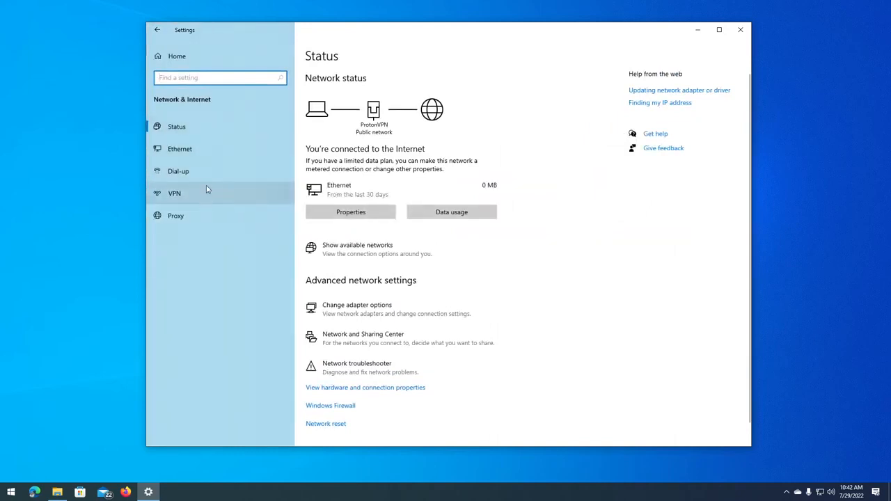
{"action": "left_click", "coordinate": [182, 153]}
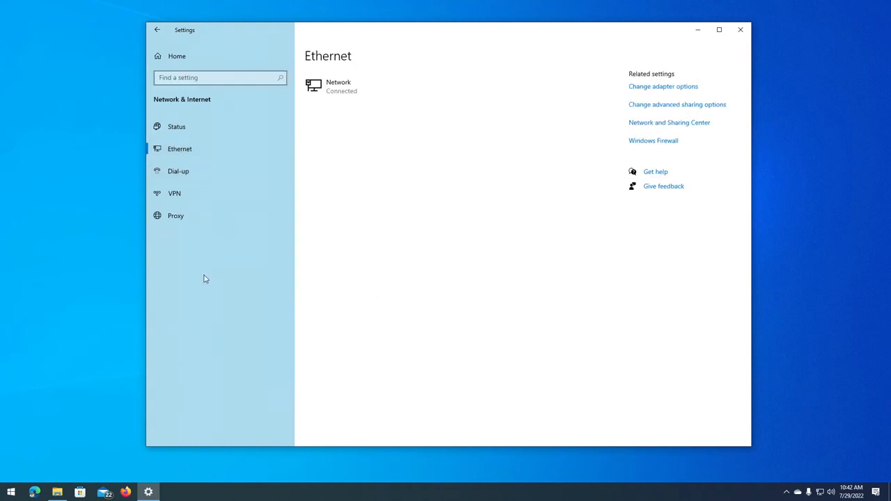
{"action": "left_click", "coordinate": [364, 90]}
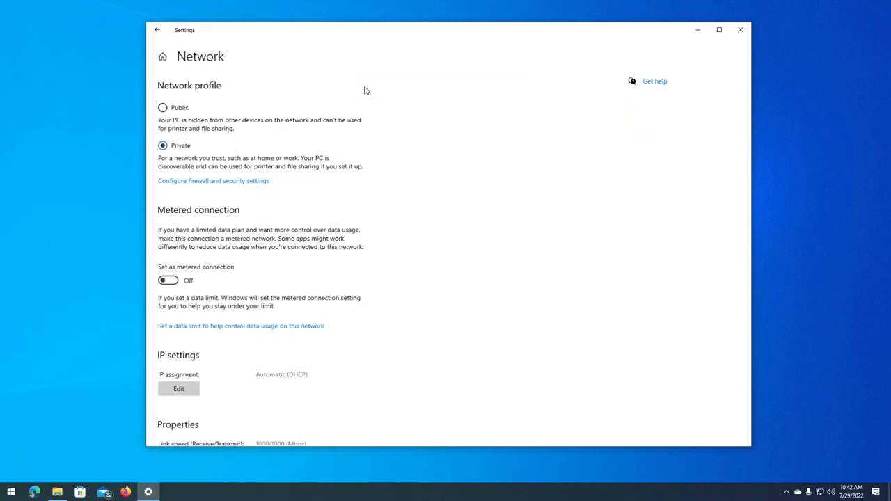
{"action": "left_click_drag", "start_coordinate": [241, 36], "coordinate": [296, 42]}
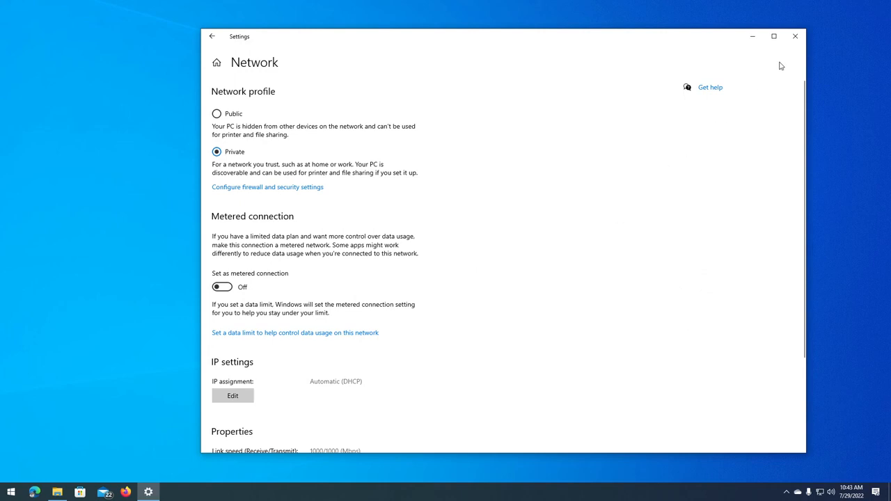
{"action": "left_click", "coordinate": [795, 36]}
View the shared EPSON L3110 Series print queue from the Cercado-PC2 network location, and close the queue and File Explorer
{"action": "left_click", "coordinate": [57, 492]}
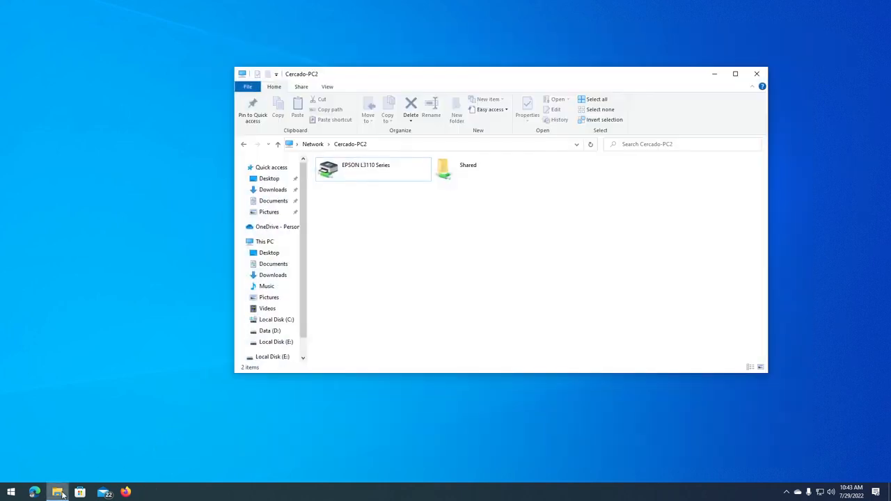
{"action": "double_click", "coordinate": [372, 174]}
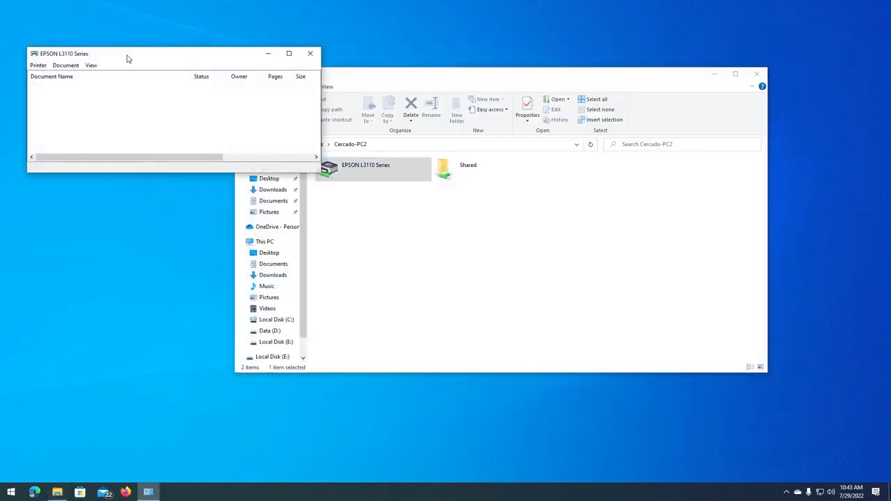
{"action": "left_click_drag", "start_coordinate": [128, 59], "coordinate": [267, 229]}
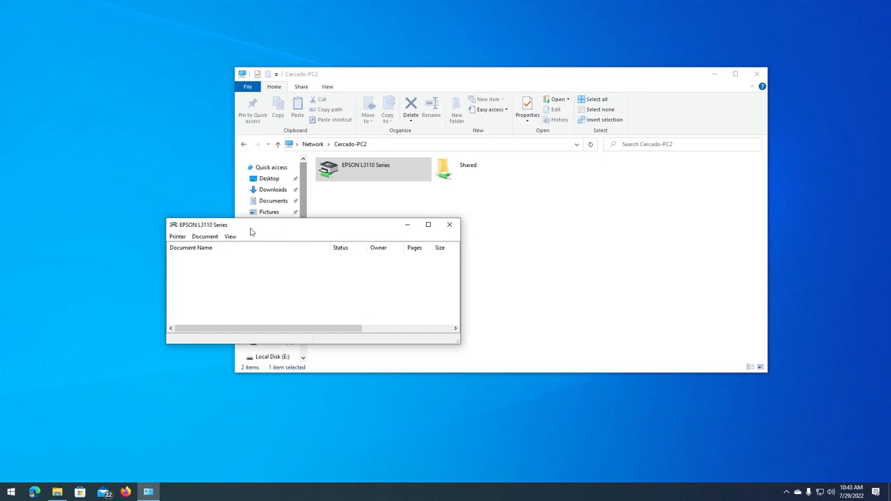
{"action": "left_click", "coordinate": [449, 226]}
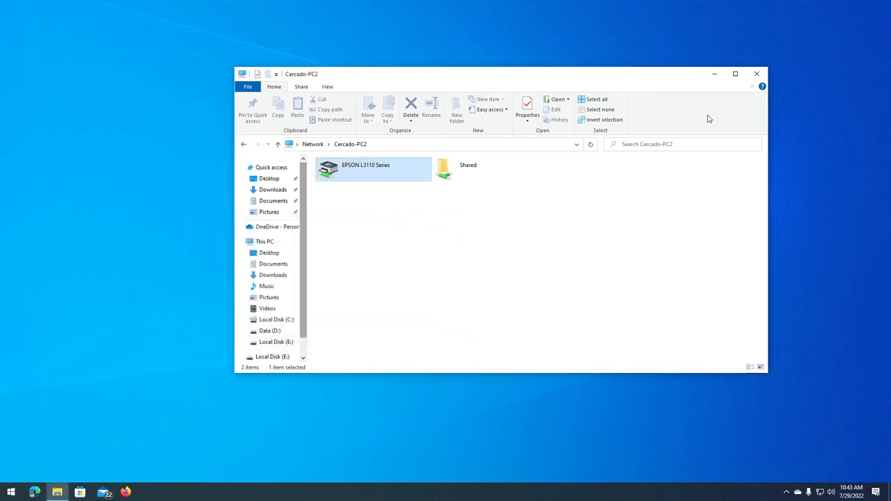
{"action": "left_click", "coordinate": [761, 79]}
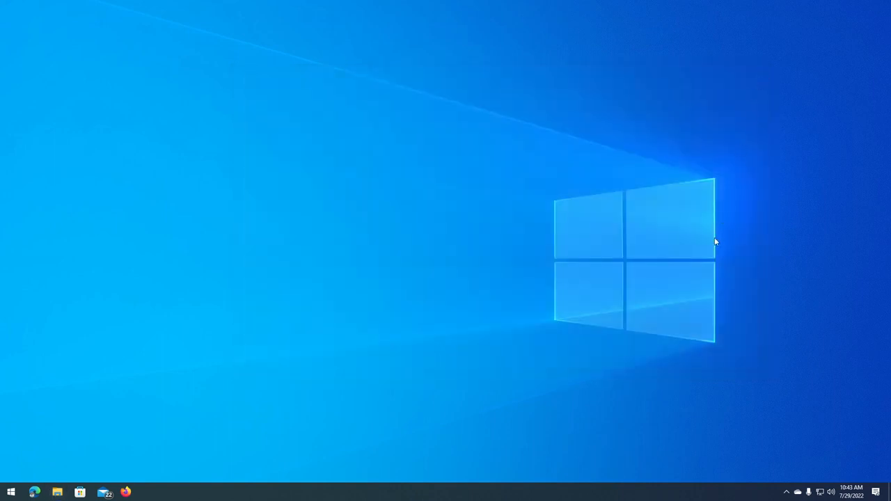
{"action": "left_click", "coordinate": [786, 492]}
{"action": "right_click", "coordinate": [805, 473]}
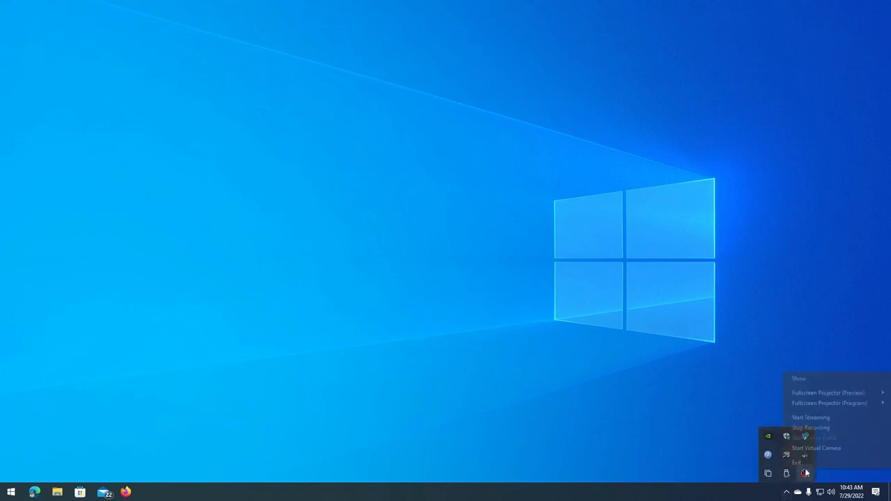